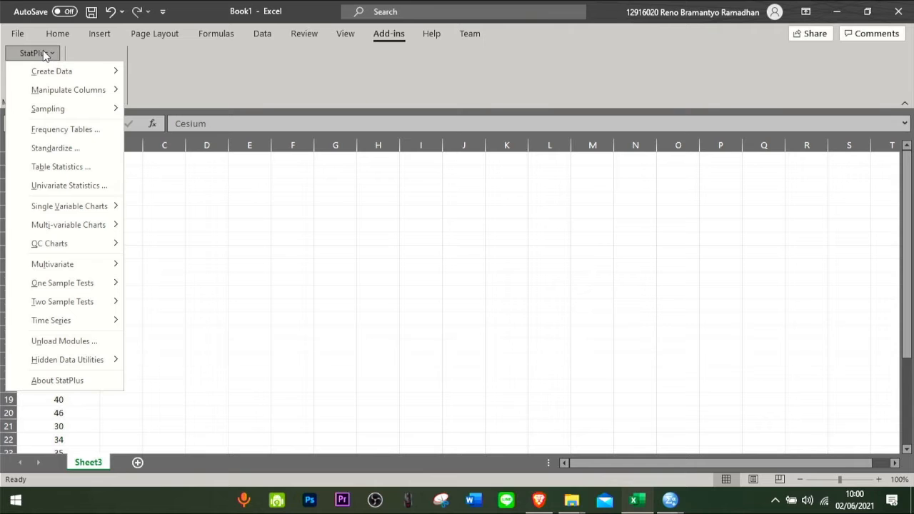
- Set up a StatPlus Univariate Statistics analysis with all variability, distribution and analysis statistics, leaving the summary statistics only partly selected
{"action": "left_click", "coordinate": [54, 187]}
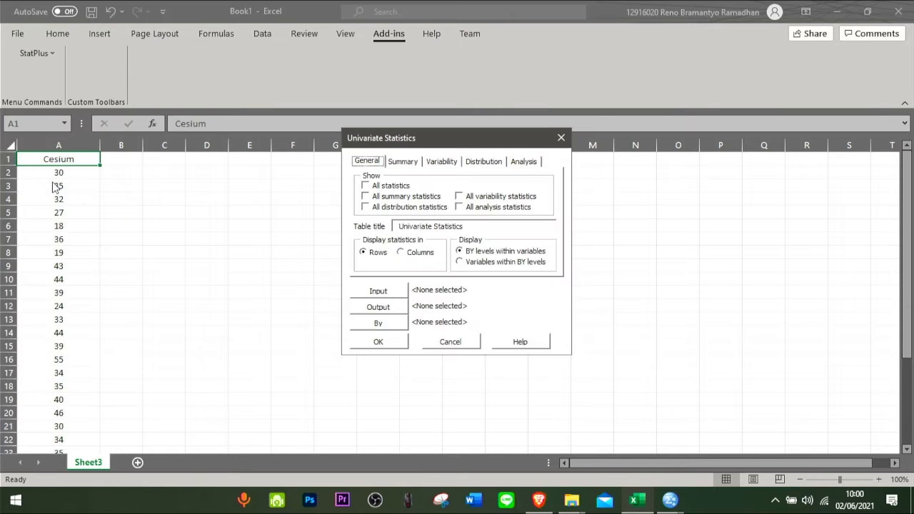
{"action": "left_click", "coordinate": [366, 191]}
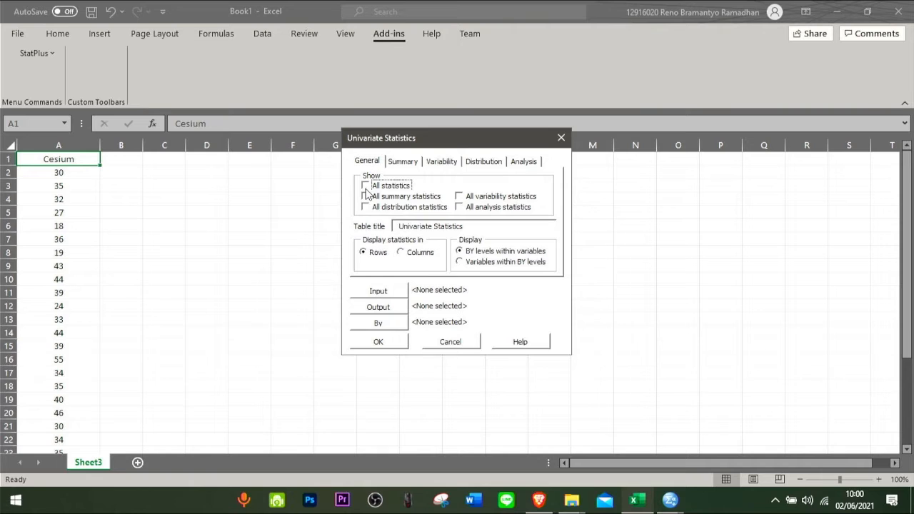
{"action": "left_click", "coordinate": [402, 164]}
{"action": "left_click", "coordinate": [477, 194]}
{"action": "left_click", "coordinate": [460, 164]}
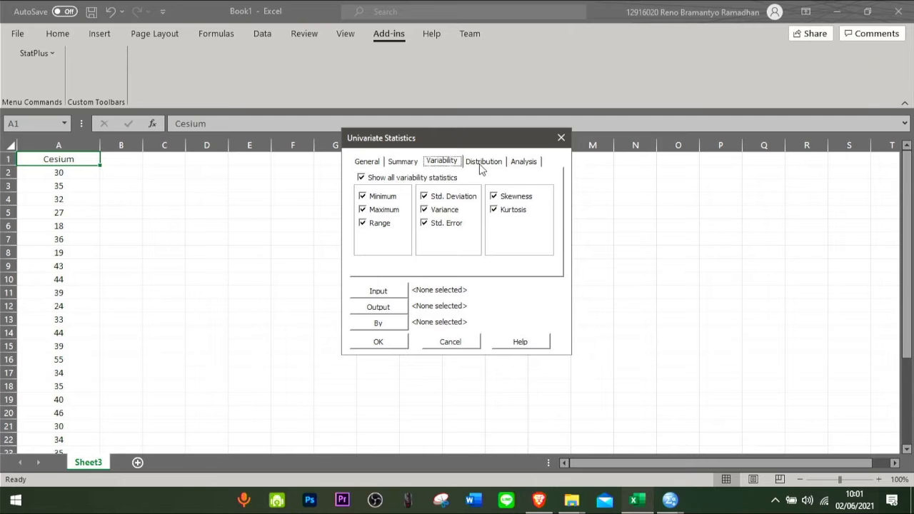
{"action": "left_click", "coordinate": [483, 164]}
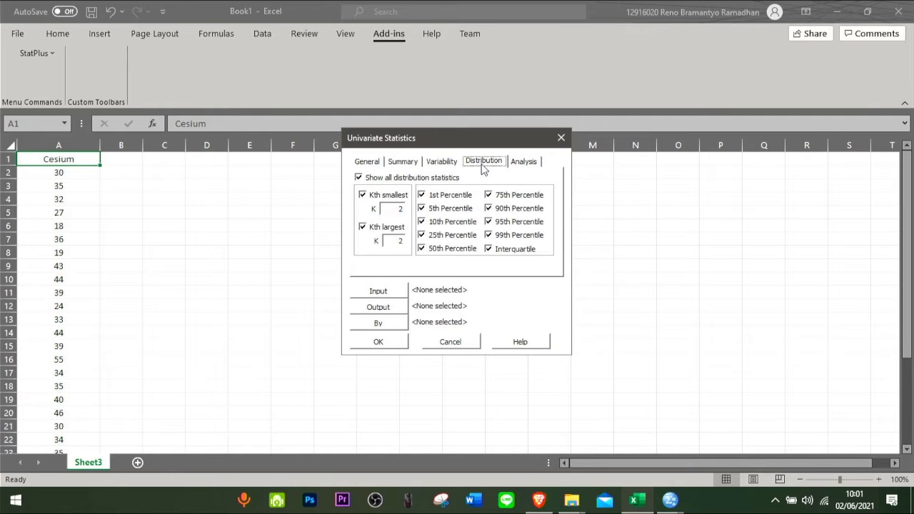
{"action": "left_click", "coordinate": [371, 162]}
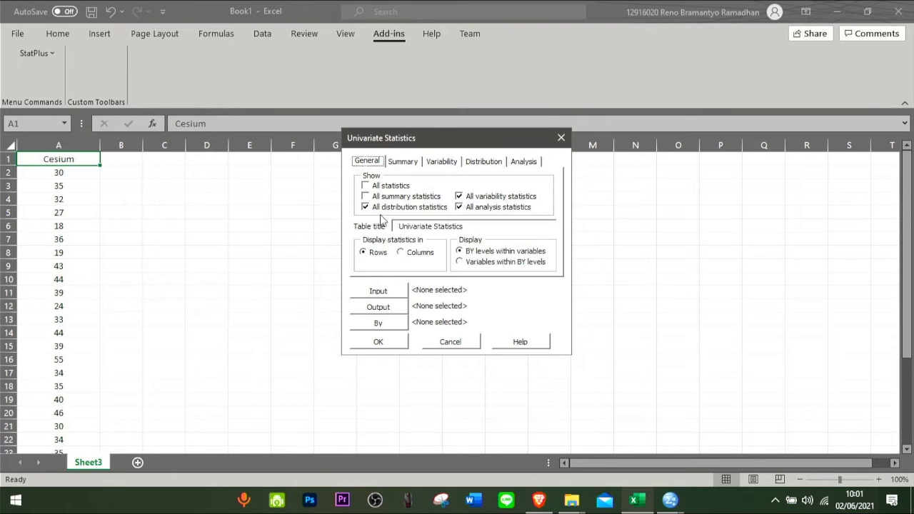
- Set the analysis input to the range reference Sheet3!$A$1:$A$31, including the row of column labels
{"action": "left_click", "coordinate": [380, 292]}
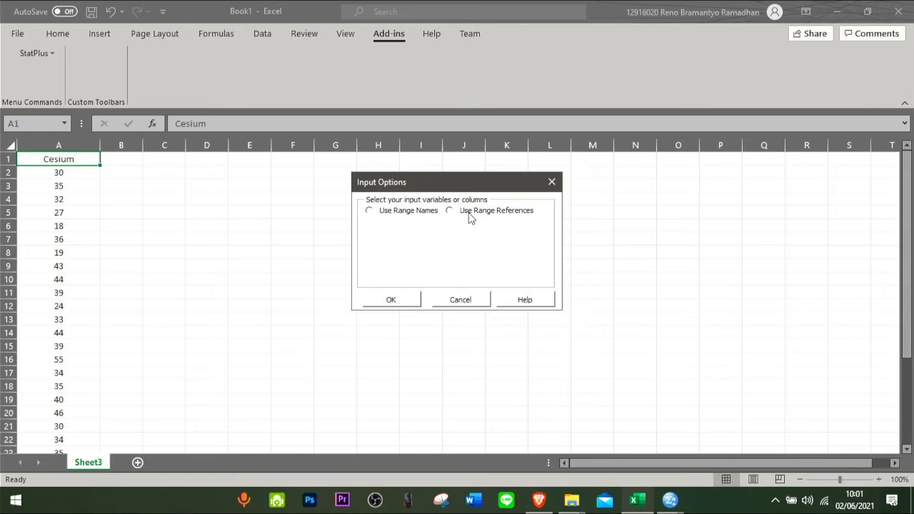
{"action": "left_click", "coordinate": [450, 212]}
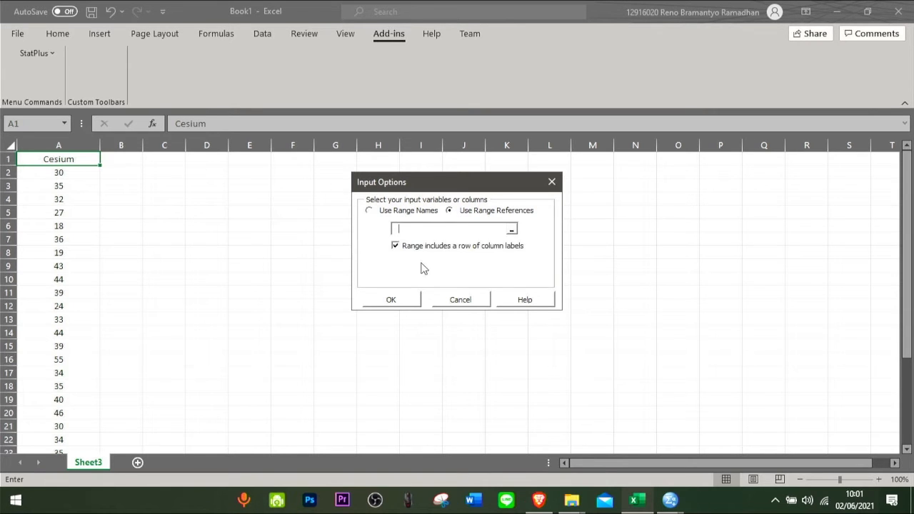
{"action": "left_click", "coordinate": [511, 229]}
{"action": "left_click_drag", "start_coordinate": [67, 157], "coordinate": [55, 426]}
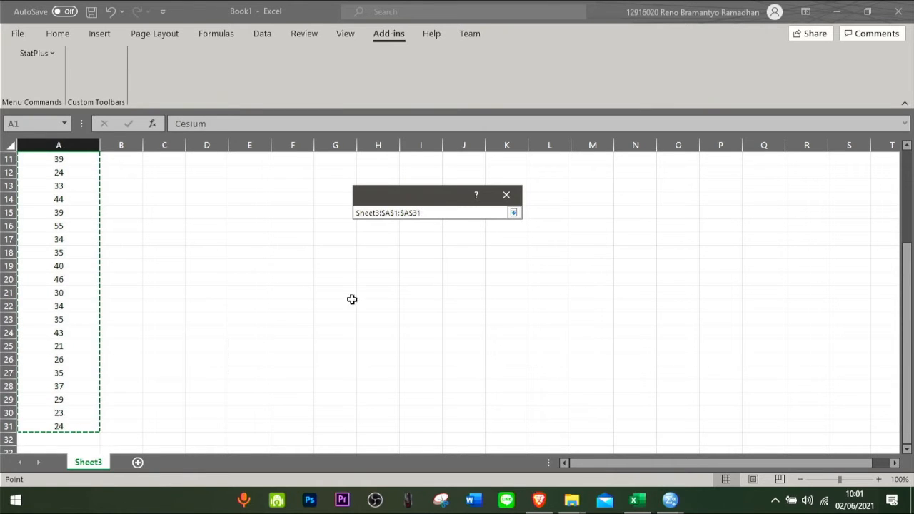
{"action": "left_click", "coordinate": [513, 213]}
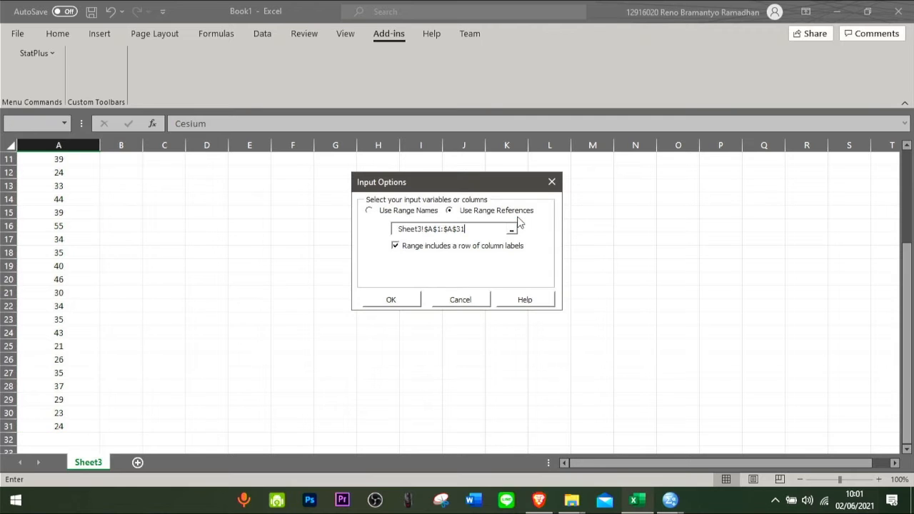
{"action": "left_click", "coordinate": [396, 250]}
{"action": "left_click", "coordinate": [396, 247]}
{"action": "left_click", "coordinate": [390, 299]}
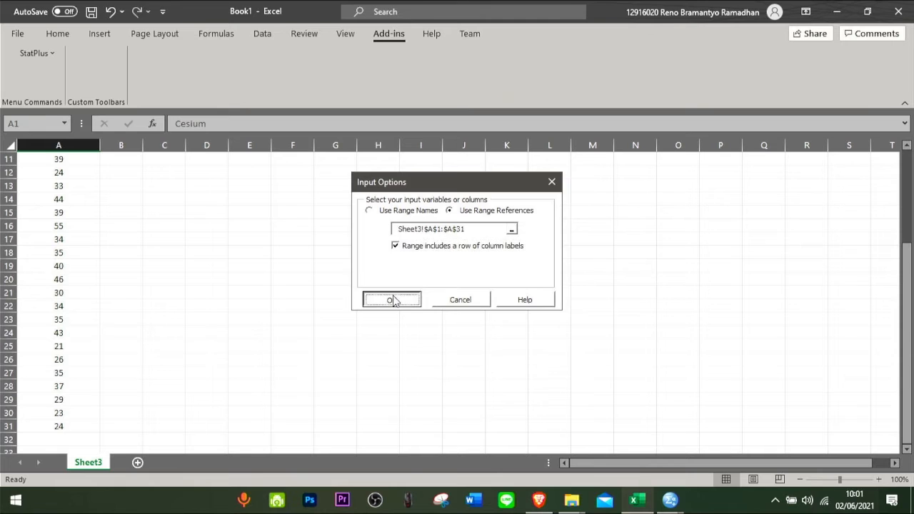
- Send the dynamic output to cell A33 on Sheet3 and run the univariate statistics
{"action": "left_click", "coordinate": [388, 309]}
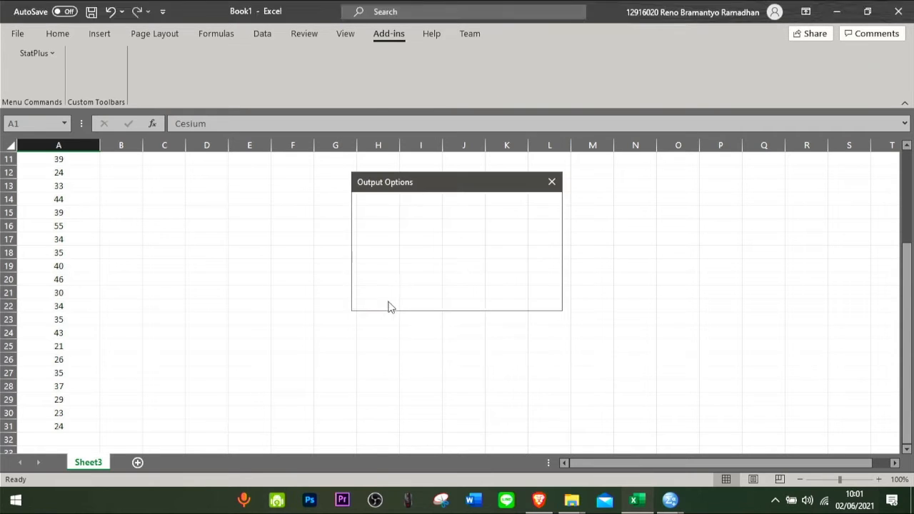
{"action": "left_click", "coordinate": [375, 215]}
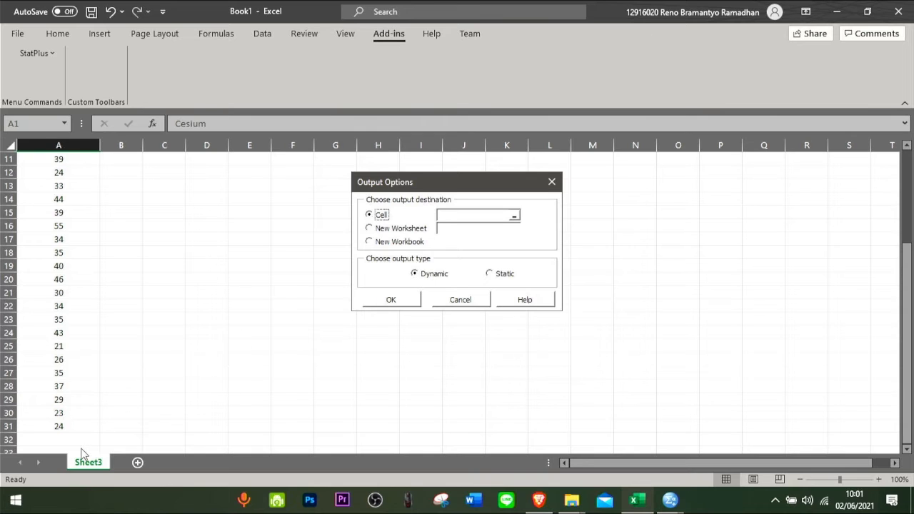
{"action": "left_click_drag", "start_coordinate": [445, 181], "coordinate": [320, 179]}
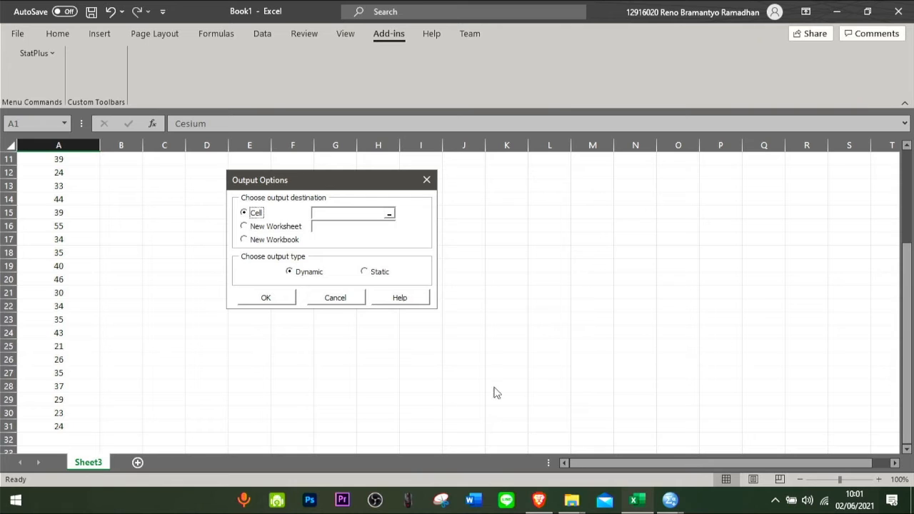
{"action": "left_click", "coordinate": [314, 214]}
{"action": "left_click", "coordinate": [174, 408]}
{"action": "left_click", "coordinate": [69, 439]}
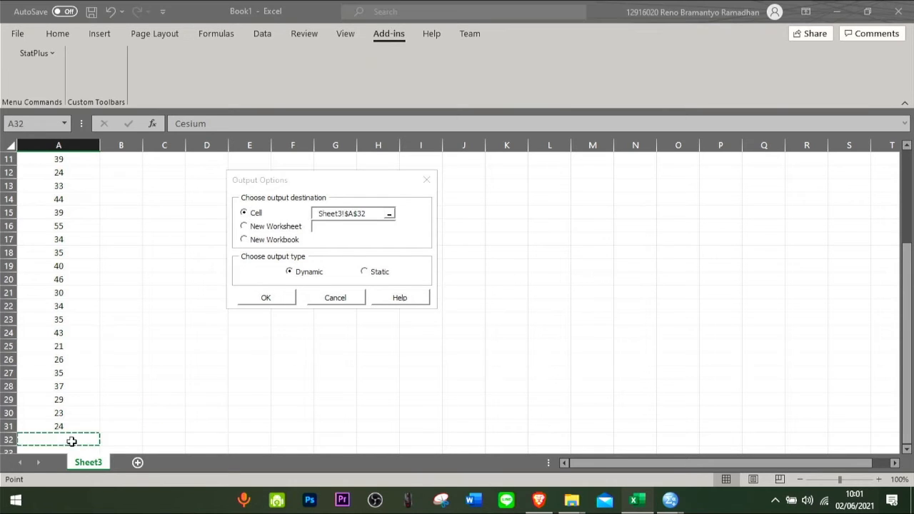
{"action": "scroll", "coordinate": [81, 416], "scroll_direction": "down", "scroll_amount": 1}
{"action": "left_click", "coordinate": [77, 422]}
{"action": "left_click", "coordinate": [86, 400]}
{"action": "left_click", "coordinate": [83, 412]}
{"action": "left_click", "coordinate": [266, 298]}
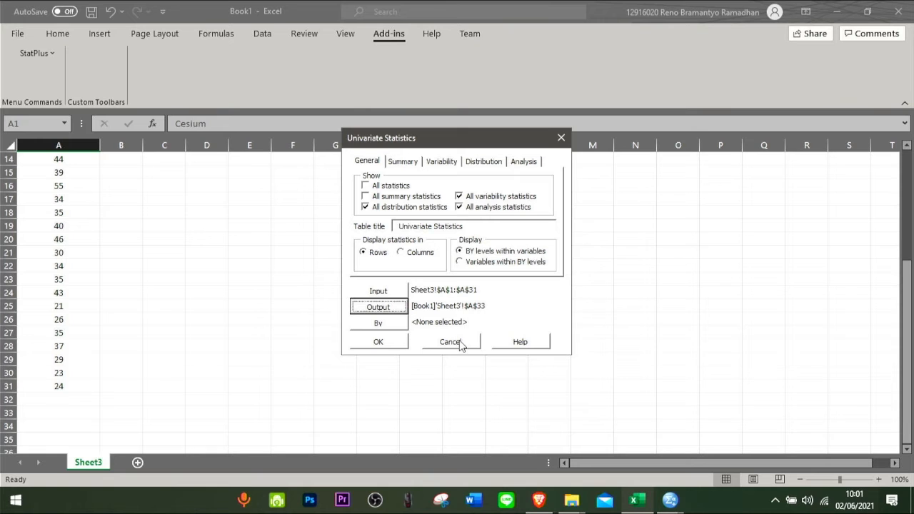
{"action": "left_click", "coordinate": [377, 342]}
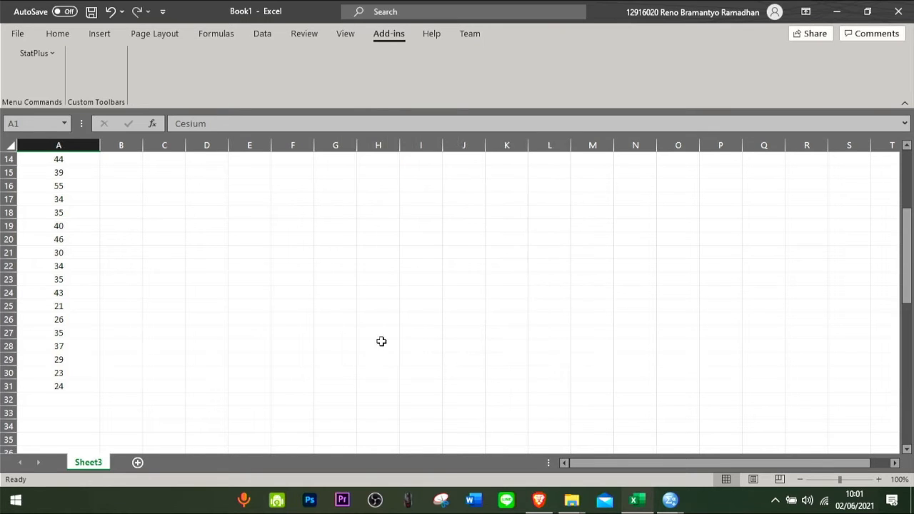
- Examine the univariate statistics table below the Cesium data, from the count down to the percentiles
{"action": "left_click", "coordinate": [10, 146]}
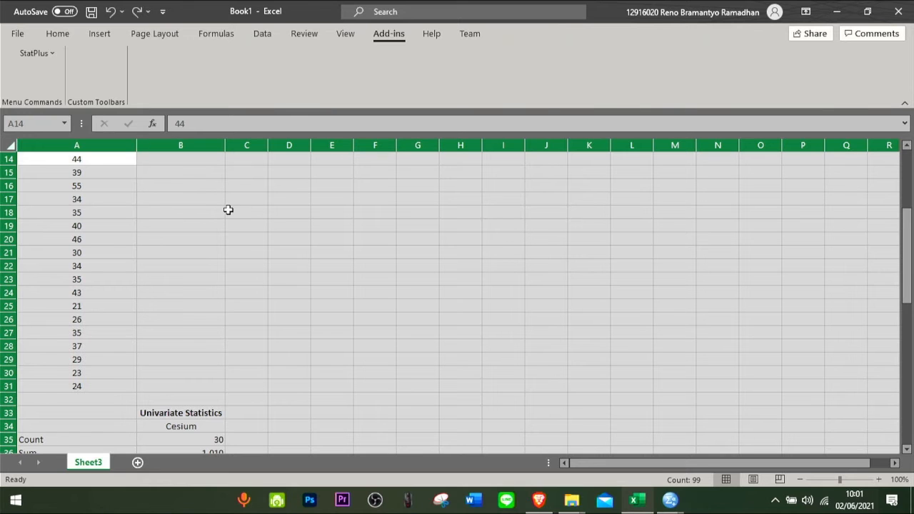
{"action": "scroll", "coordinate": [238, 228], "scroll_direction": "down", "scroll_amount": 3}
{"action": "left_click", "coordinate": [245, 316]}
{"action": "scroll", "coordinate": [247, 315], "scroll_direction": "down", "scroll_amount": 2}
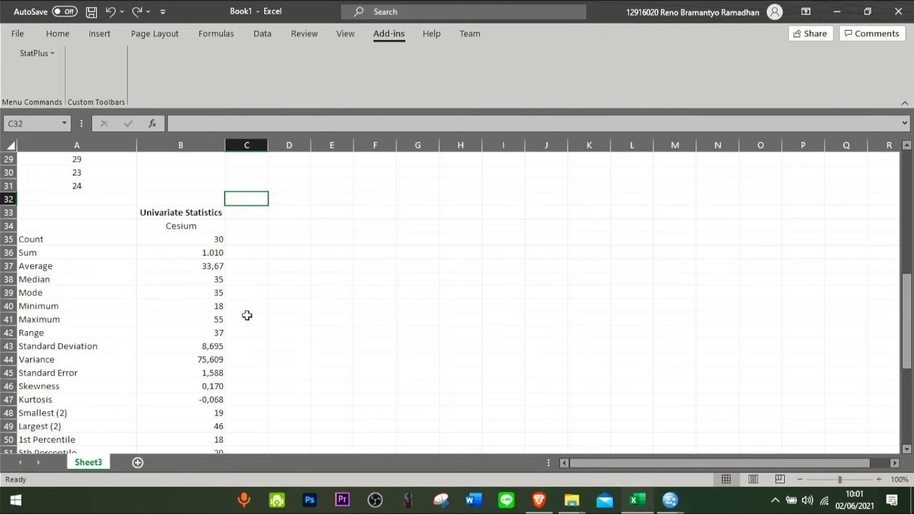
{"action": "scroll", "coordinate": [200, 214], "scroll_direction": "down", "scroll_amount": 1}
{"action": "scroll", "coordinate": [199, 225], "scroll_direction": "down", "scroll_amount": 4}
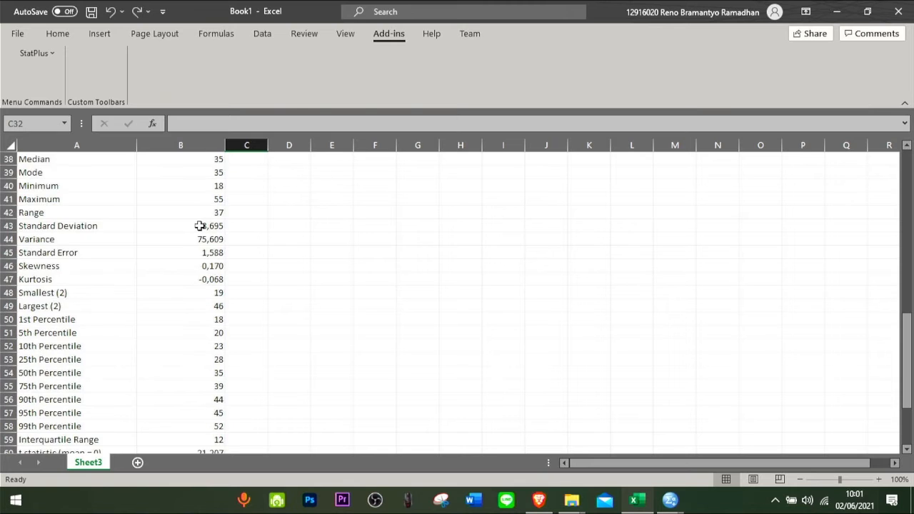
{"action": "scroll", "coordinate": [198, 226], "scroll_direction": "up", "scroll_amount": 4}
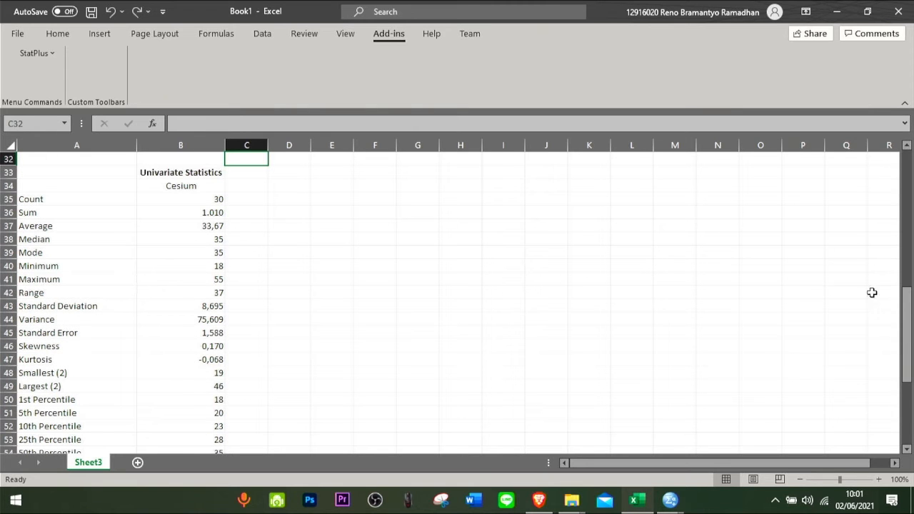
{"action": "mouse_move", "coordinate": [907, 343]}
{"action": "left_mouse_down"}
{"action": "mouse_move", "coordinate": [909, 413]}
{"action": "mouse_move", "coordinate": [910, 333]}
{"action": "left_mouse_up"}
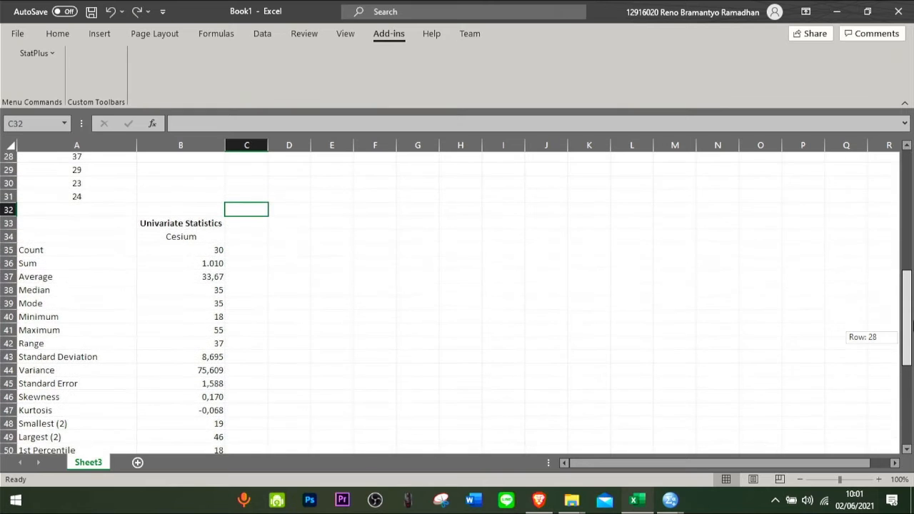
{"action": "left_click", "coordinate": [175, 227]}
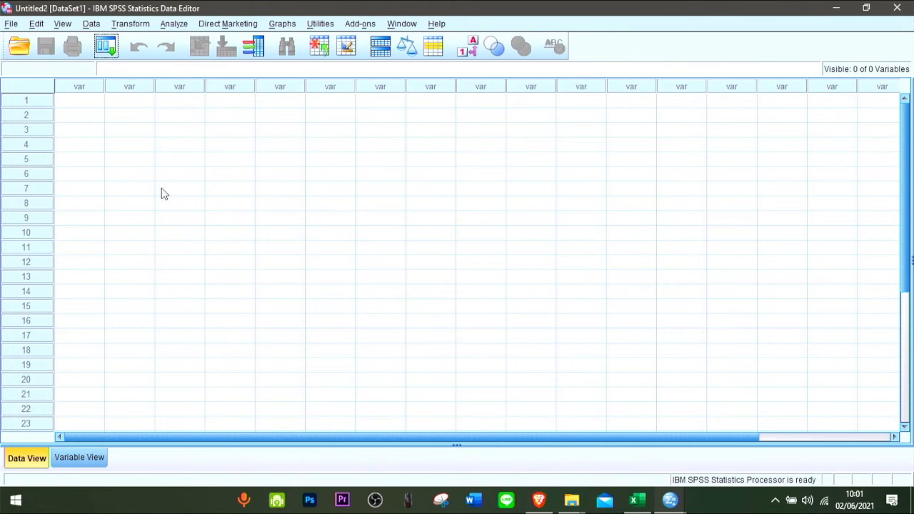
- Choose the first empty data cell in SPSS, switch to Excel and copy the Cesium values in A2:A31
{"action": "left_click", "coordinate": [161, 189]}
{"action": "left_click", "coordinate": [82, 103]}
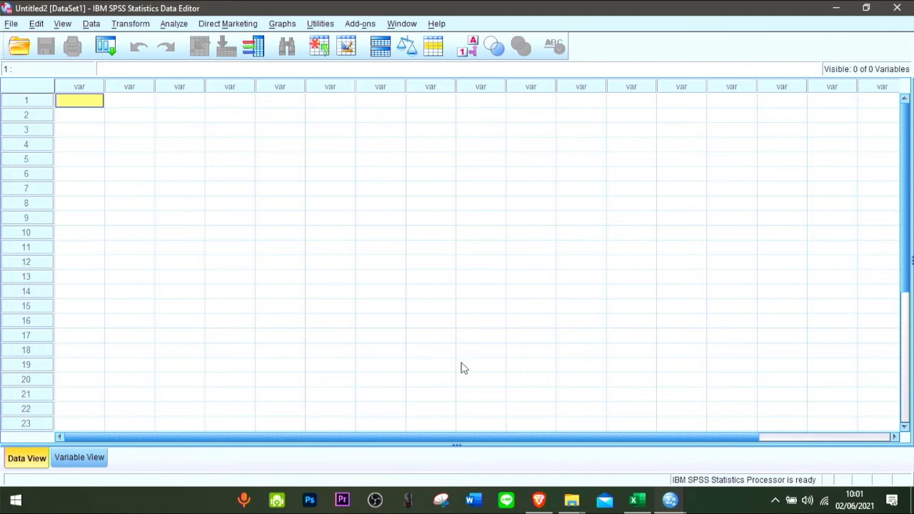
{"action": "left_click", "coordinate": [636, 500]}
{"action": "scroll", "coordinate": [93, 246], "scroll_direction": "up", "scroll_amount": 9}
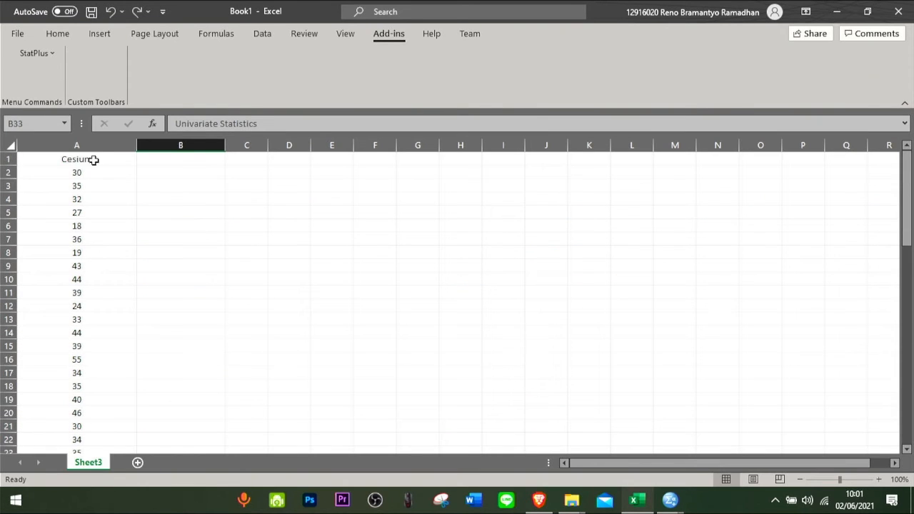
{"action": "left_click", "coordinate": [90, 172]}
{"action": "key", "text": "ctrl+shift+Down"}
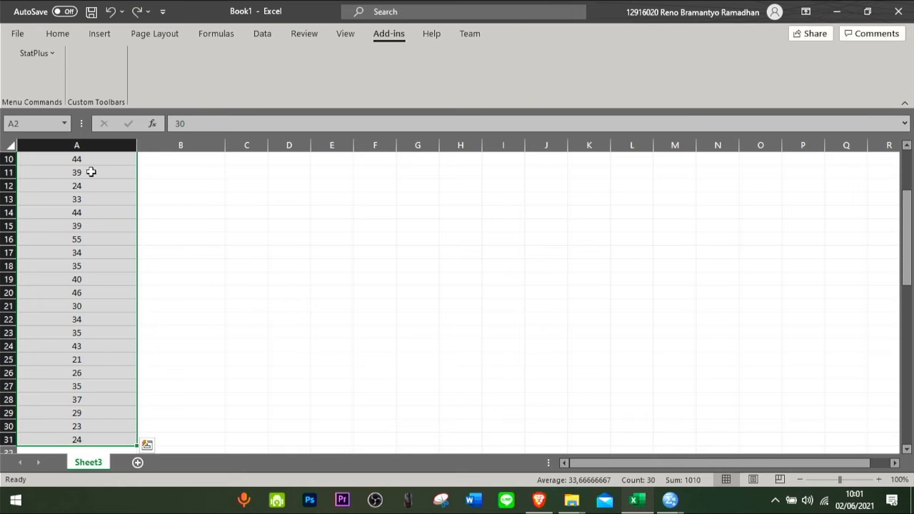
{"action": "key", "text": "ctrl+c"}
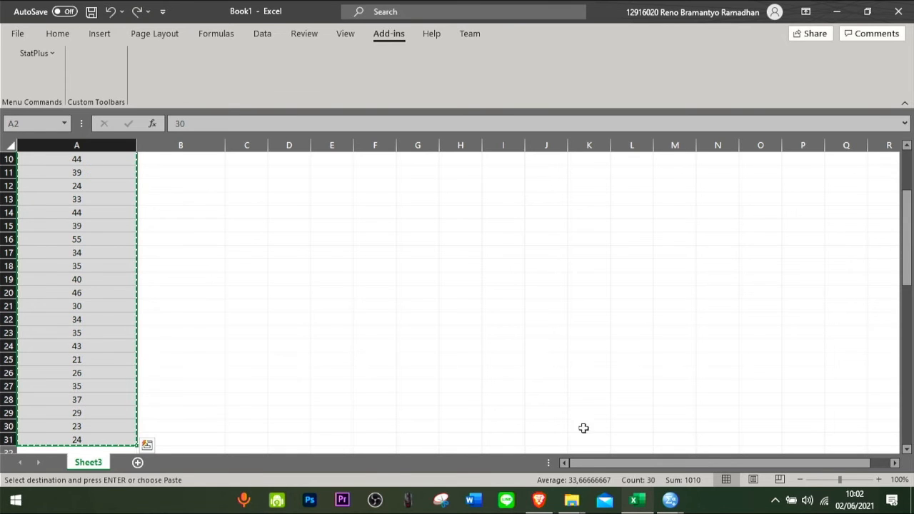
- Switch back to the SPSS Data Editor and paste the copied values into the first column
{"action": "left_click", "coordinate": [669, 500]}
{"action": "left_click", "coordinate": [704, 432]}
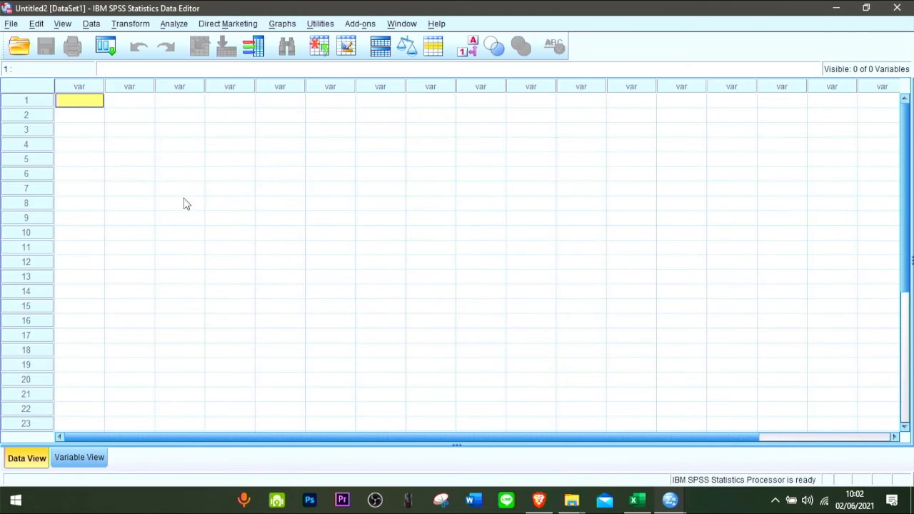
{"action": "key", "text": "ctrl+v"}
{"action": "left_click", "coordinate": [112, 102]}
{"action": "left_click", "coordinate": [79, 99]}
- Name the first variable Cesium and return to the data values
{"action": "left_click", "coordinate": [98, 457]}
{"action": "left_click", "coordinate": [85, 83]}
{"action": "type", "text": "Cesium"}
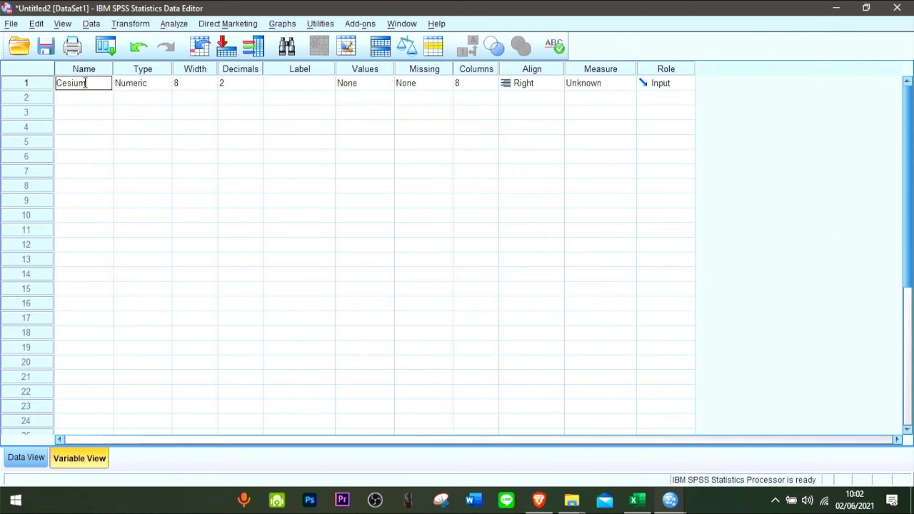
{"action": "key", "text": "Return"}
{"action": "left_click", "coordinate": [26, 458]}
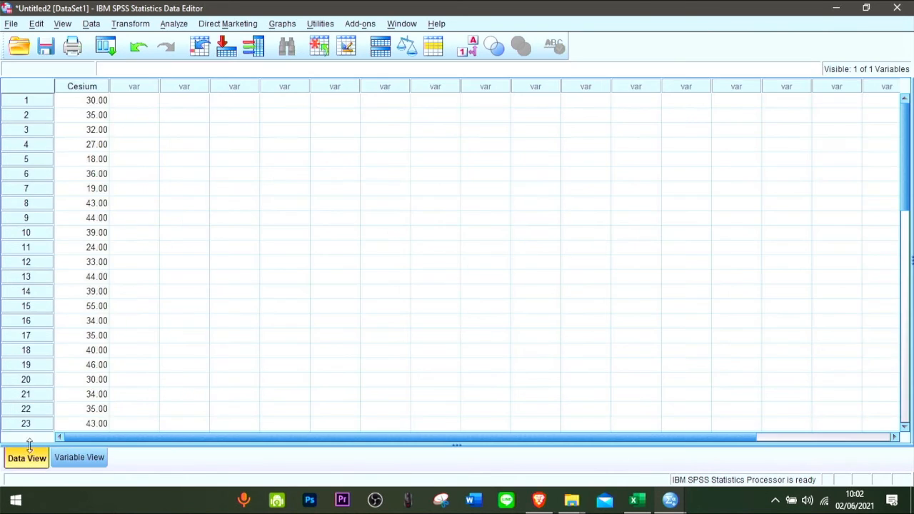
- Start a descriptive Frequencies analysis with Cesium as its variable
{"action": "left_click", "coordinate": [100, 103]}
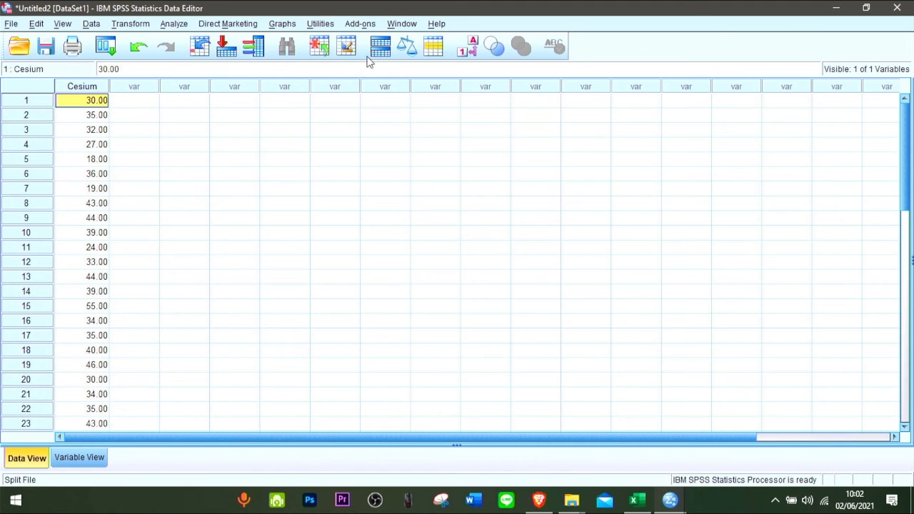
{"action": "left_click", "coordinate": [174, 24]}
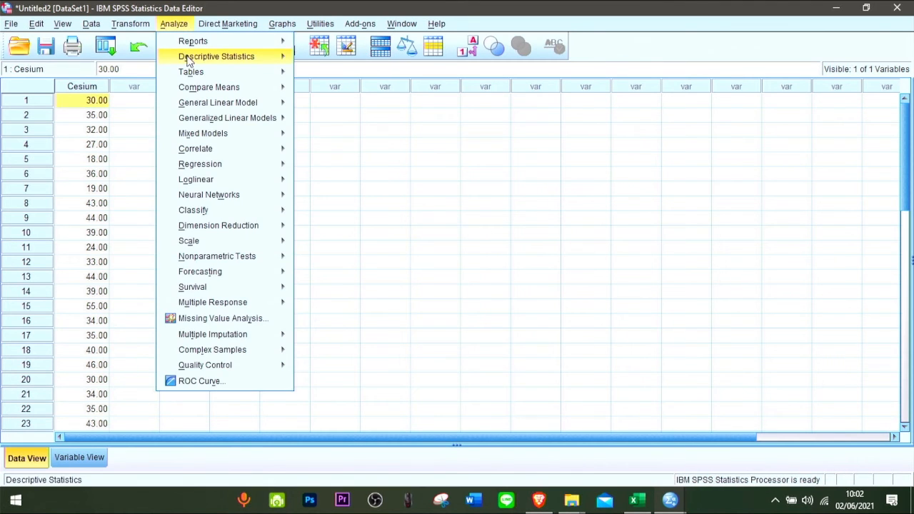
{"action": "mouse_move", "coordinate": [264, 57]}
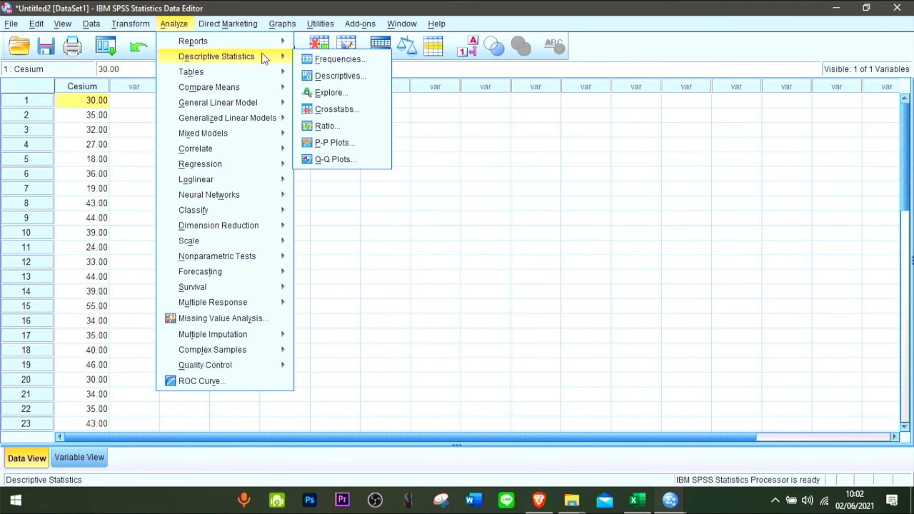
{"action": "left_click", "coordinate": [315, 58]}
{"action": "left_click", "coordinate": [429, 237]}
- Request quartiles, cut points for 10 equal groups, mean, median, mode and sum in the Frequencies statistics
{"action": "left_click", "coordinate": [577, 183]}
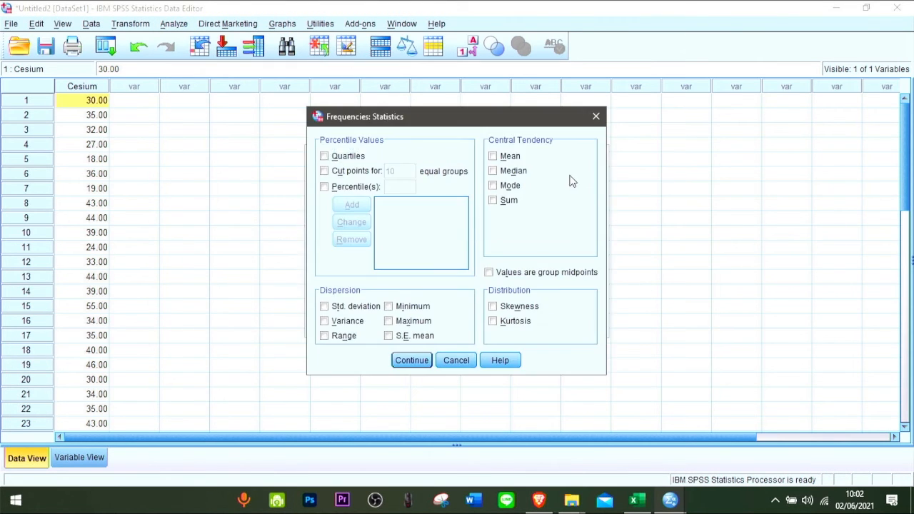
{"action": "left_click", "coordinate": [374, 158]}
{"action": "left_click", "coordinate": [370, 172]}
{"action": "left_click", "coordinate": [494, 156]}
{"action": "left_click", "coordinate": [494, 171]}
{"action": "left_click", "coordinate": [494, 186]}
{"action": "left_click", "coordinate": [494, 201]}
- Add skewness, kurtosis, minimum, maximum, S.E. mean, range, variance and standard deviation to the requested statistics and accept them
{"action": "left_click", "coordinate": [493, 306]}
{"action": "left_click", "coordinate": [493, 321]}
{"action": "left_click", "coordinate": [389, 306]}
{"action": "left_click", "coordinate": [389, 321]}
{"action": "left_click", "coordinate": [389, 335]}
{"action": "left_click", "coordinate": [324, 335]}
{"action": "left_click", "coordinate": [324, 321]}
{"action": "left_click", "coordinate": [324, 306]}
{"action": "left_click", "coordinate": [419, 360]}
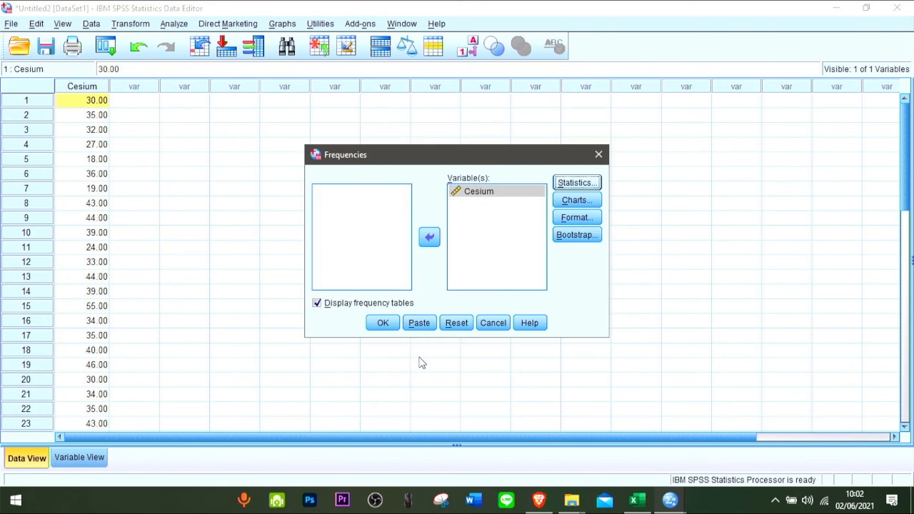
- Run the Frequencies analysis, maximize the output window and review the Cesium statistics from the start of the output
{"action": "left_click", "coordinate": [392, 323]}
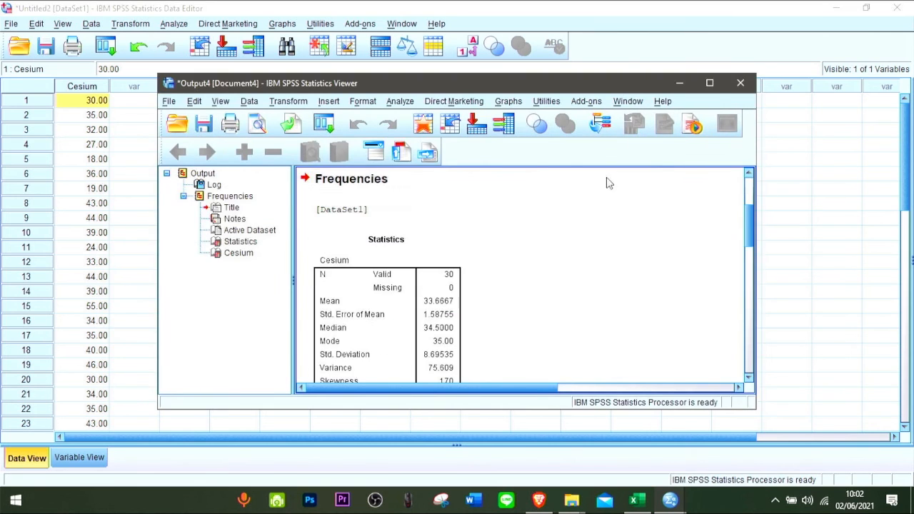
{"action": "left_click", "coordinate": [710, 82]}
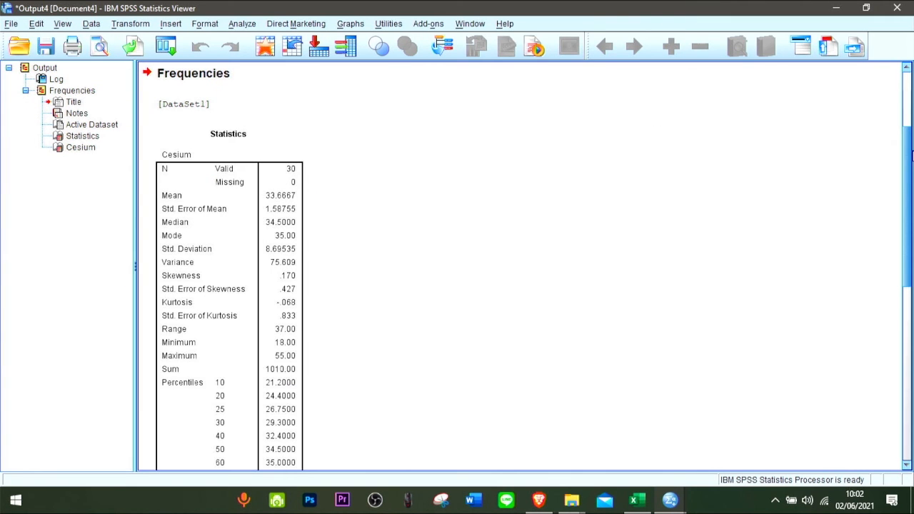
{"action": "left_click", "coordinate": [911, 115]}
{"action": "mouse_move", "coordinate": [911, 138]}
{"action": "left_mouse_down"}
{"action": "mouse_move", "coordinate": [909, 337]}
{"action": "mouse_move", "coordinate": [909, 137]}
{"action": "left_mouse_up"}
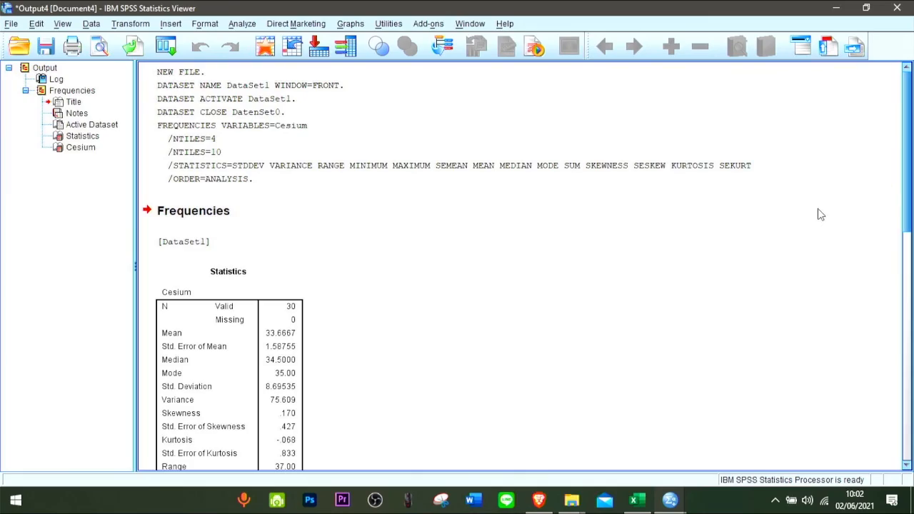